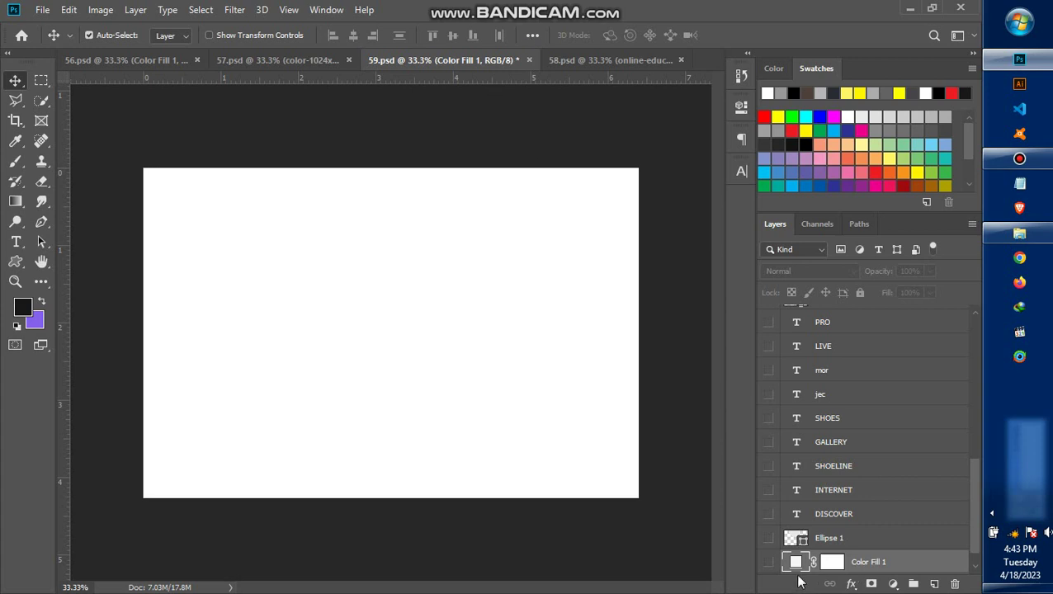
- Show the light-grey background, the grey circle, the vertical DISCOVER heading and the INTERNET text
{"action": "scroll", "coordinate": [825, 558], "scroll_direction": "down", "scroll_amount": 1}
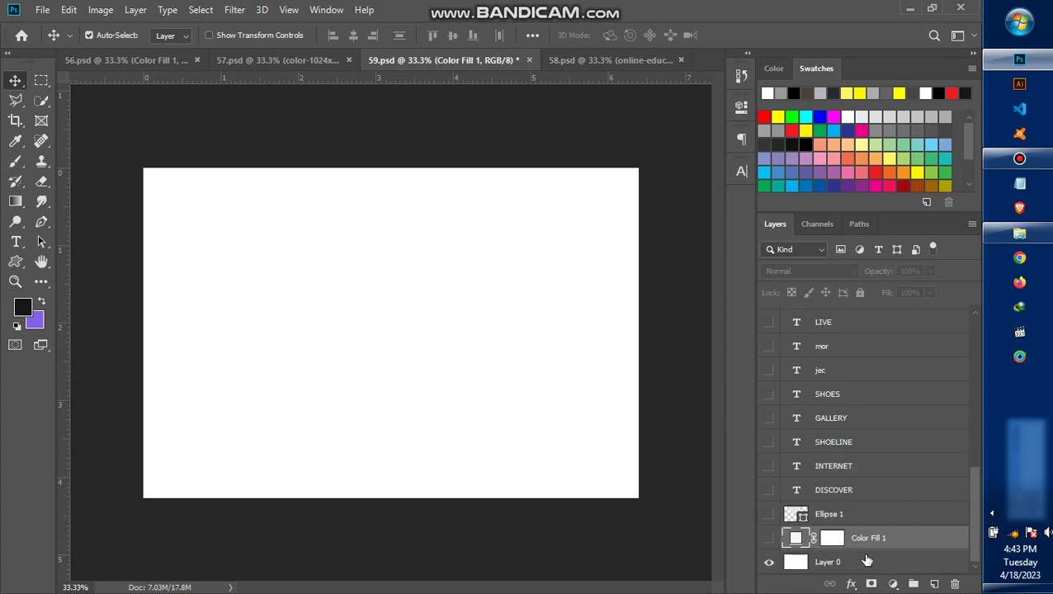
{"action": "left_click", "coordinate": [769, 537]}
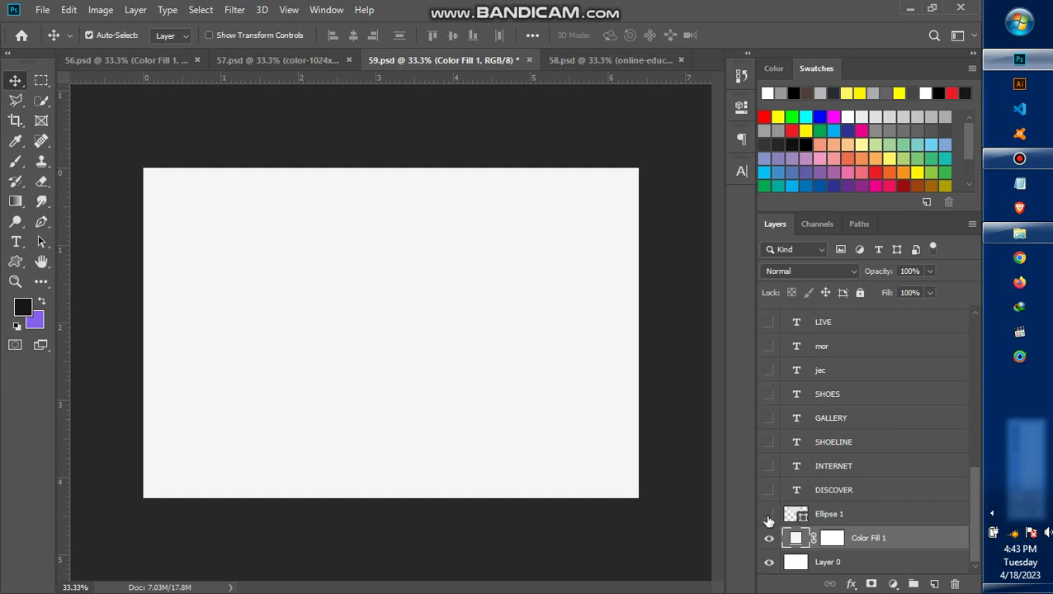
{"action": "left_click", "coordinate": [768, 515]}
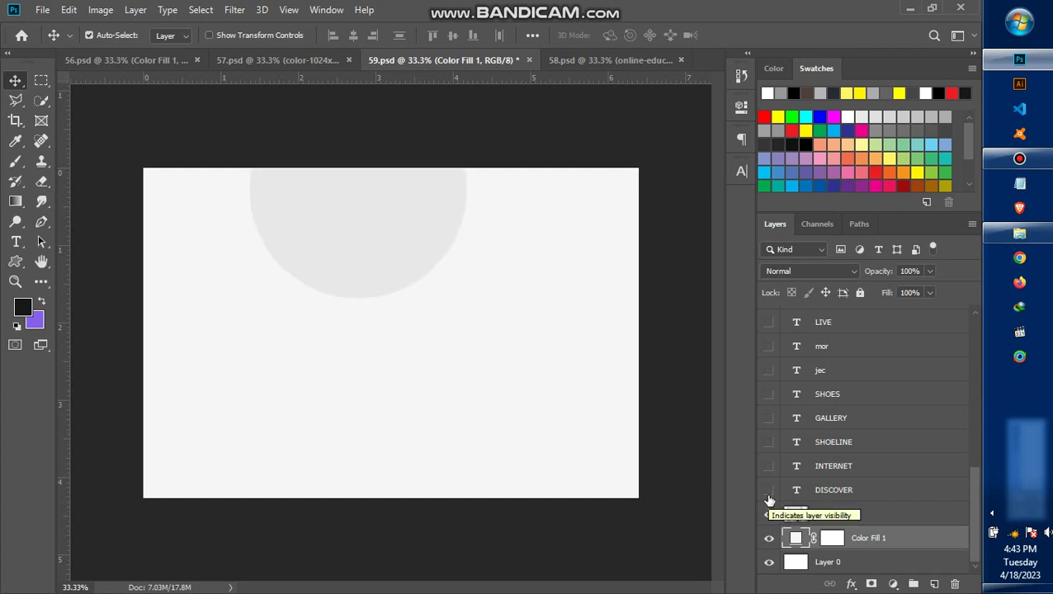
{"action": "left_click", "coordinate": [768, 498]}
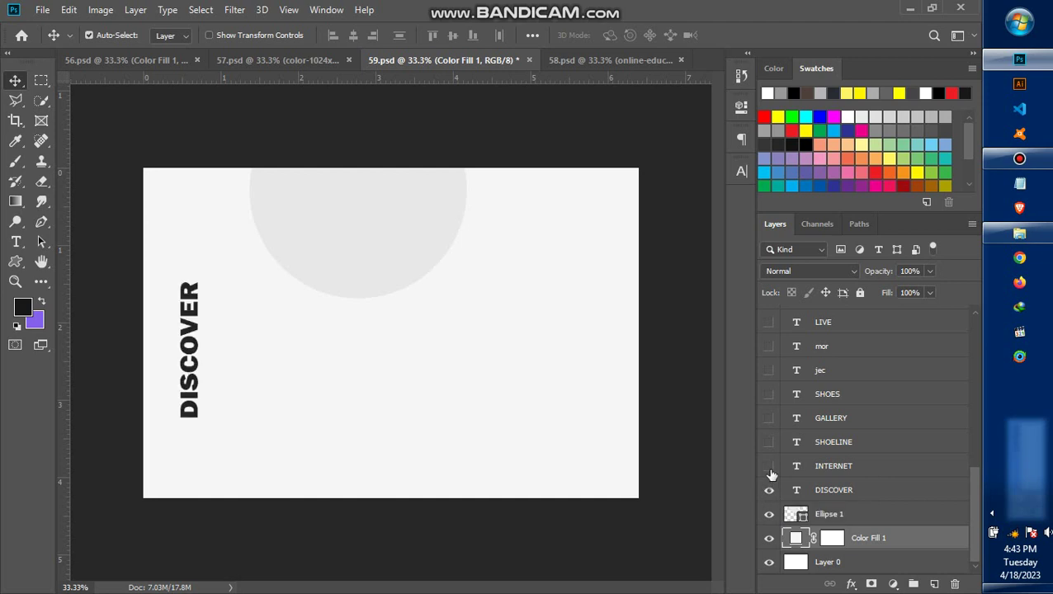
{"action": "left_click", "coordinate": [768, 467]}
- Reveal the SHOELINE title and the GALLERY and SHOES menu labels
{"action": "scroll", "coordinate": [966, 483], "scroll_direction": "up", "scroll_amount": 1}
{"action": "scroll", "coordinate": [966, 484], "scroll_direction": "up", "scroll_amount": 2}
{"action": "scroll", "coordinate": [966, 484], "scroll_direction": "up", "scroll_amount": 2}
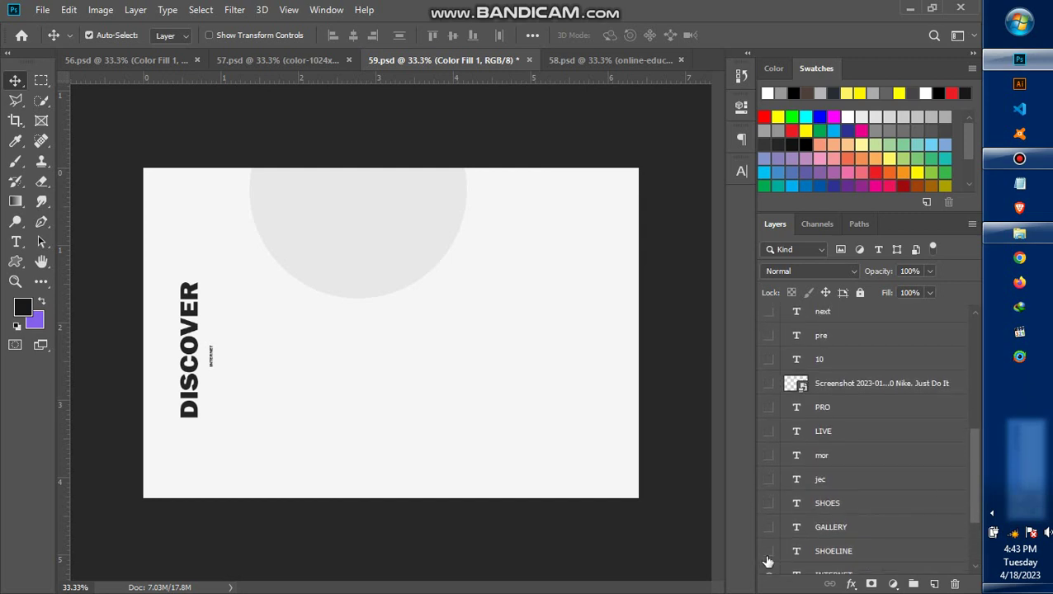
{"action": "left_click", "coordinate": [768, 550]}
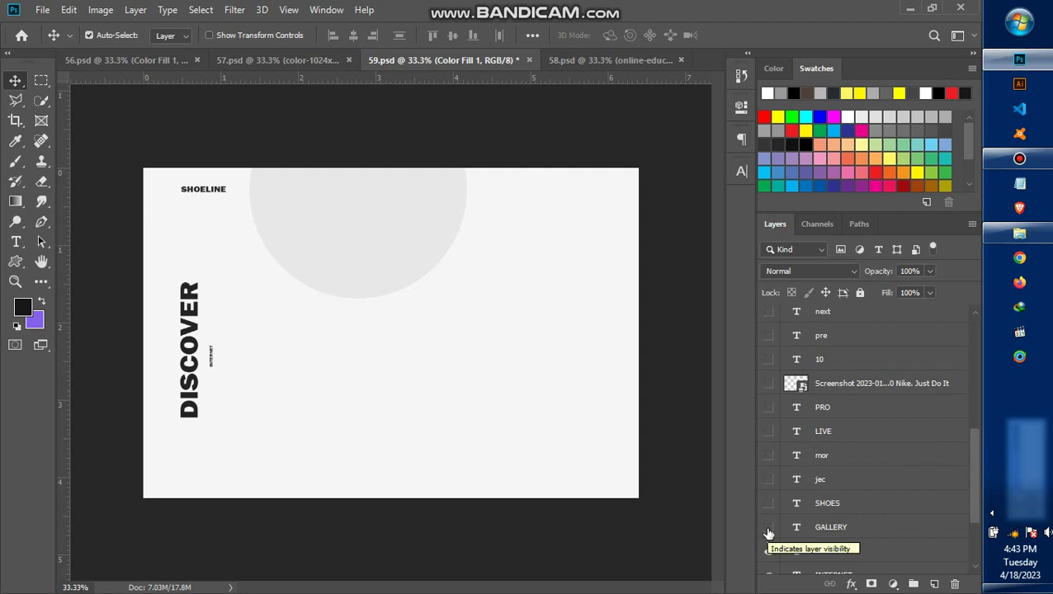
{"action": "left_click", "coordinate": [768, 531]}
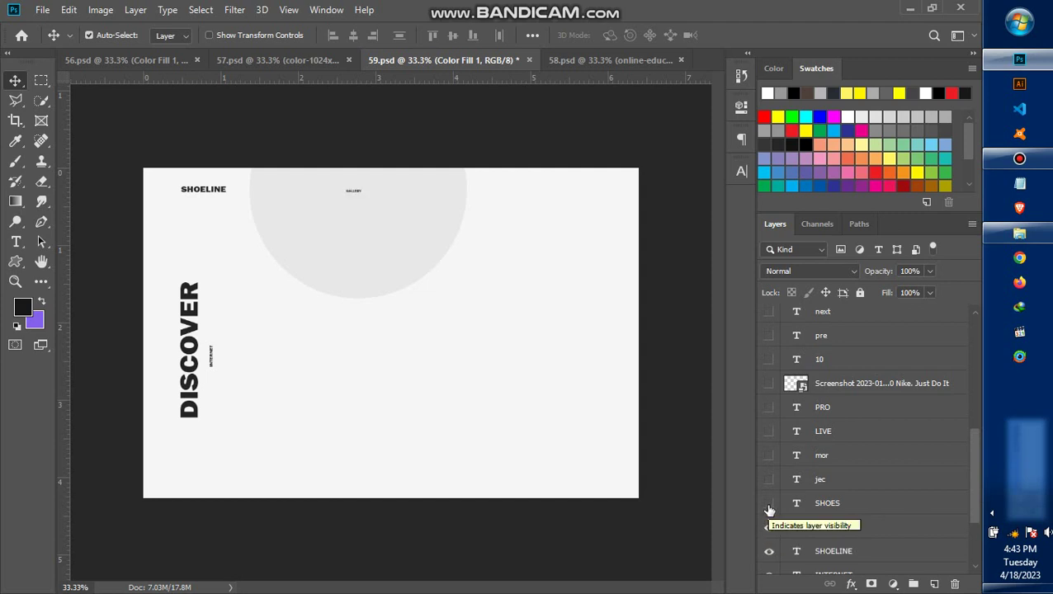
{"action": "left_click", "coordinate": [768, 504]}
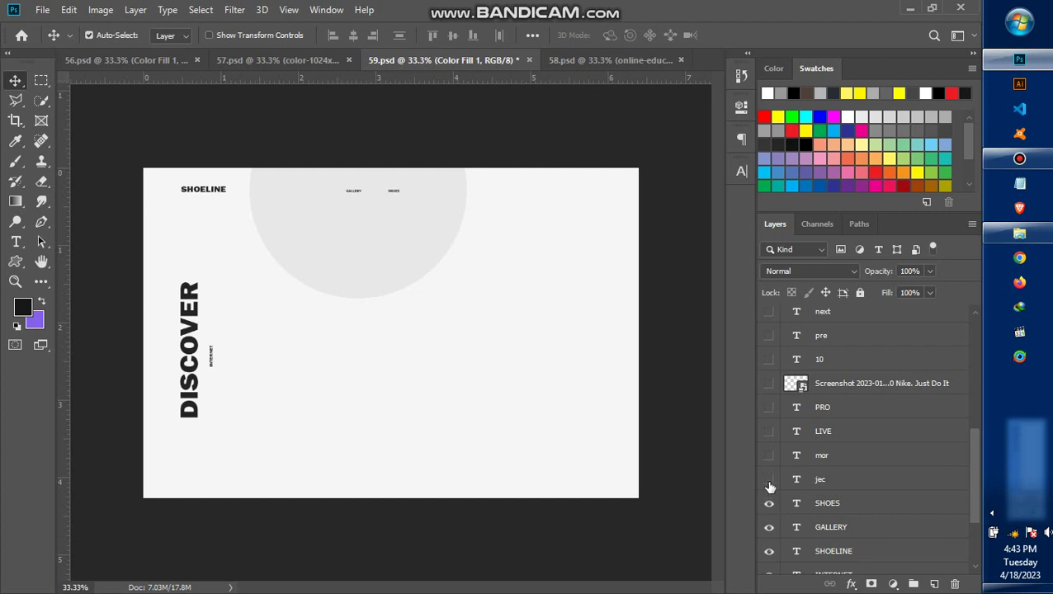
- Show the jec, mor, LIVE and PRO labels, the Nike swoosh and the number 10
{"action": "left_click", "coordinate": [769, 481]}
{"action": "left_click", "coordinate": [769, 458]}
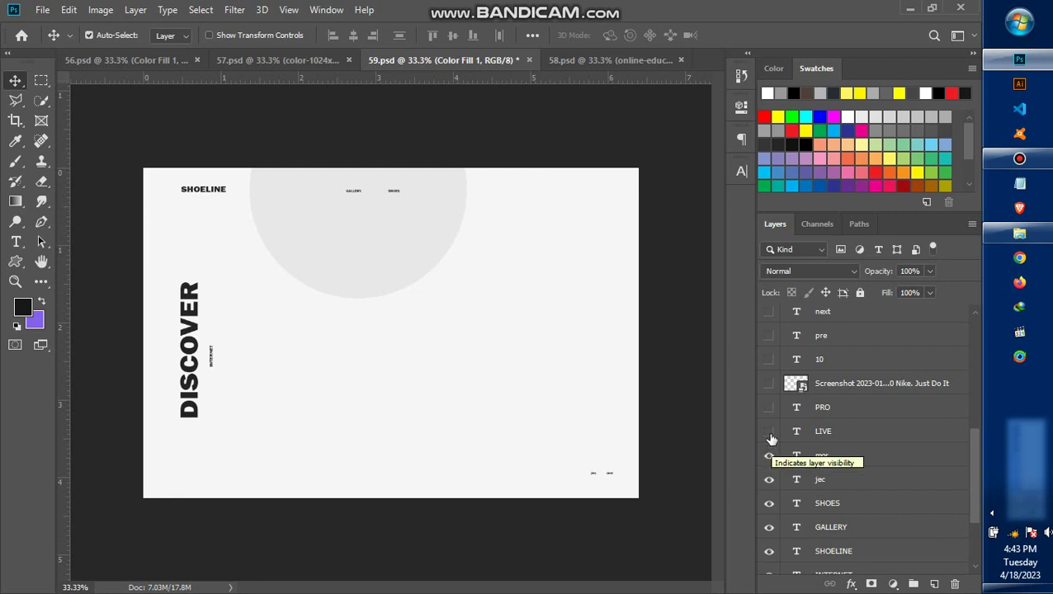
{"action": "left_click", "coordinate": [769, 433]}
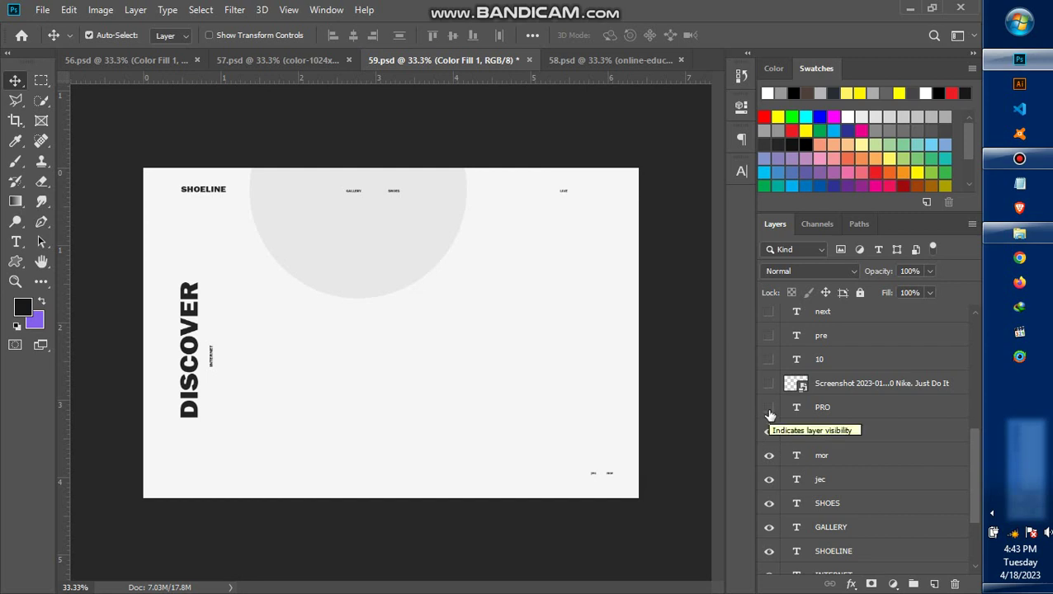
{"action": "left_click", "coordinate": [769, 413]}
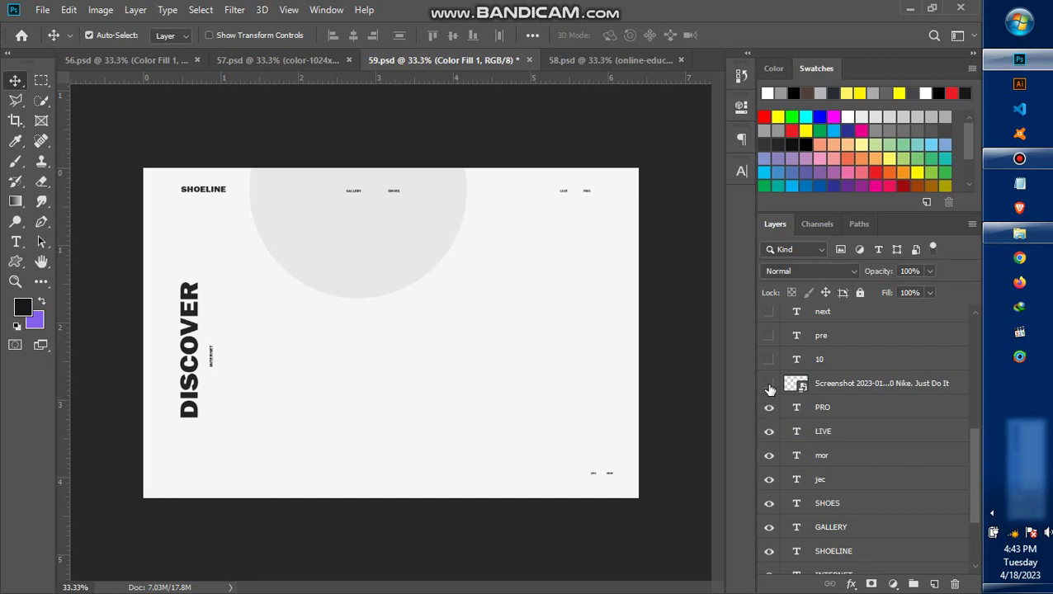
{"action": "left_click", "coordinate": [768, 385]}
{"action": "left_click", "coordinate": [769, 360]}
- Show the pre and next labels, the Shape 1 search icon and the Rectangle 1 dark card
{"action": "left_click_drag", "start_coordinate": [979, 456], "coordinate": [966, 398]}
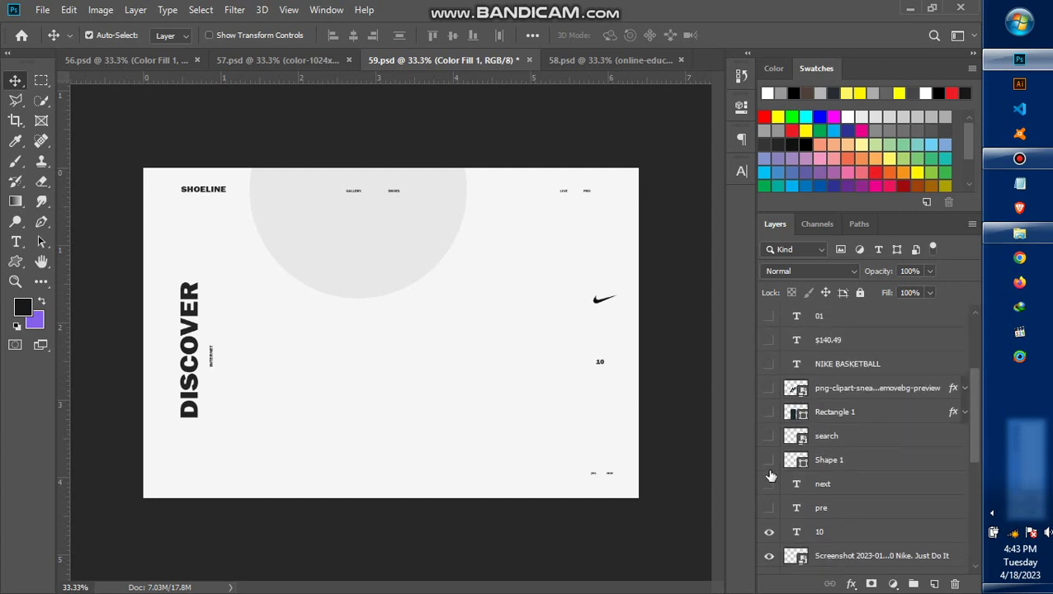
{"action": "left_click", "coordinate": [769, 509]}
{"action": "left_click", "coordinate": [769, 487]}
{"action": "left_click", "coordinate": [769, 461]}
{"action": "left_click_drag", "start_coordinate": [972, 435], "coordinate": [970, 397]}
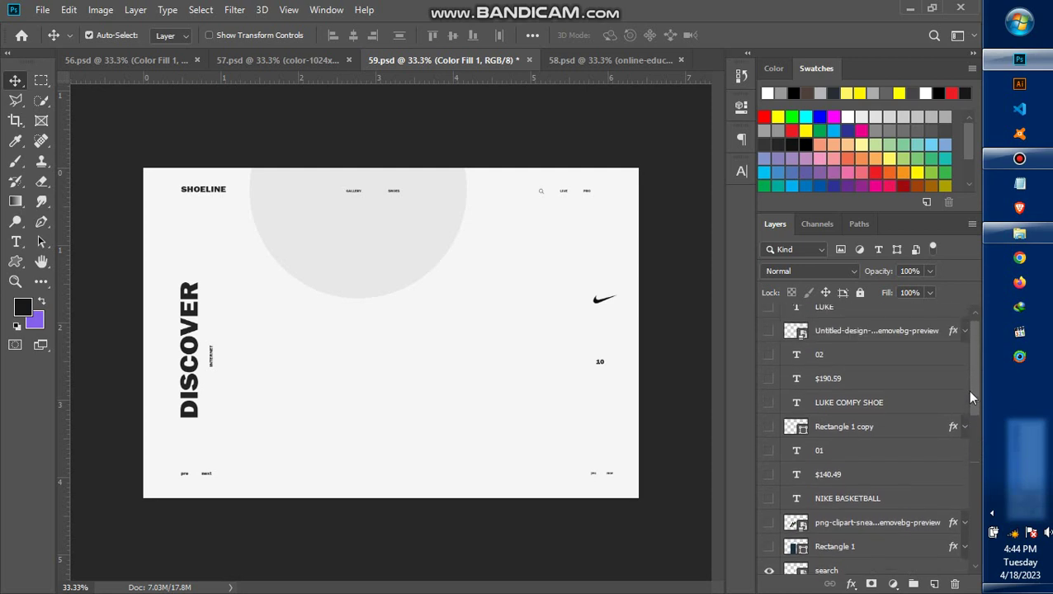
{"action": "scroll", "coordinate": [790, 515], "scroll_direction": "down", "scroll_amount": 1}
{"action": "scroll", "coordinate": [792, 512], "scroll_direction": "down", "scroll_amount": 1}
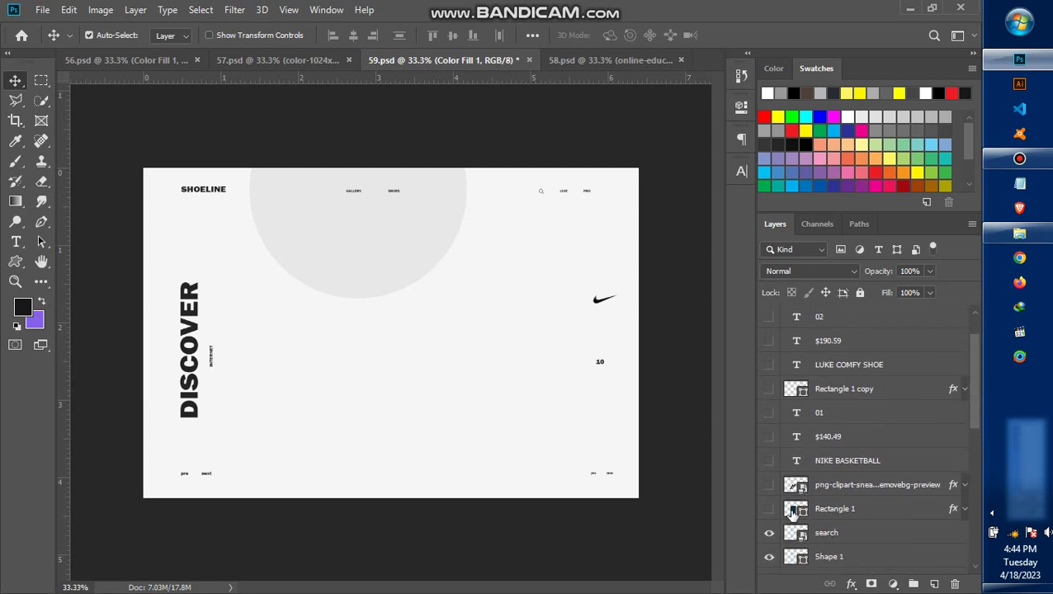
{"action": "left_click", "coordinate": [769, 509]}
- Show the first card's sneaker, NIKE BASKETBALL caption, $140.49 price and 01 number
{"action": "left_click_drag", "start_coordinate": [971, 409], "coordinate": [970, 386]}
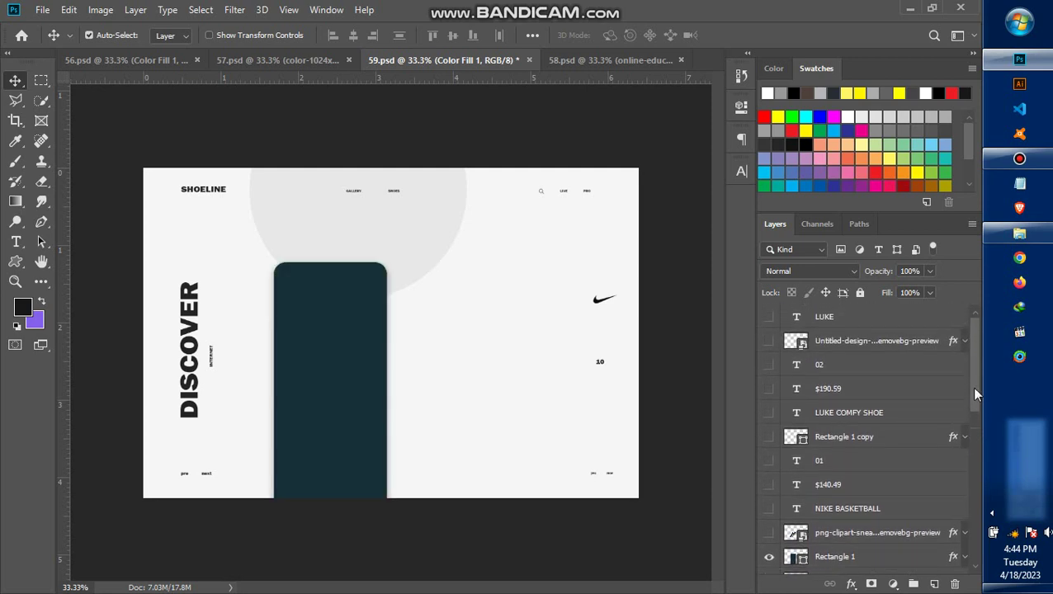
{"action": "left_click", "coordinate": [769, 533]}
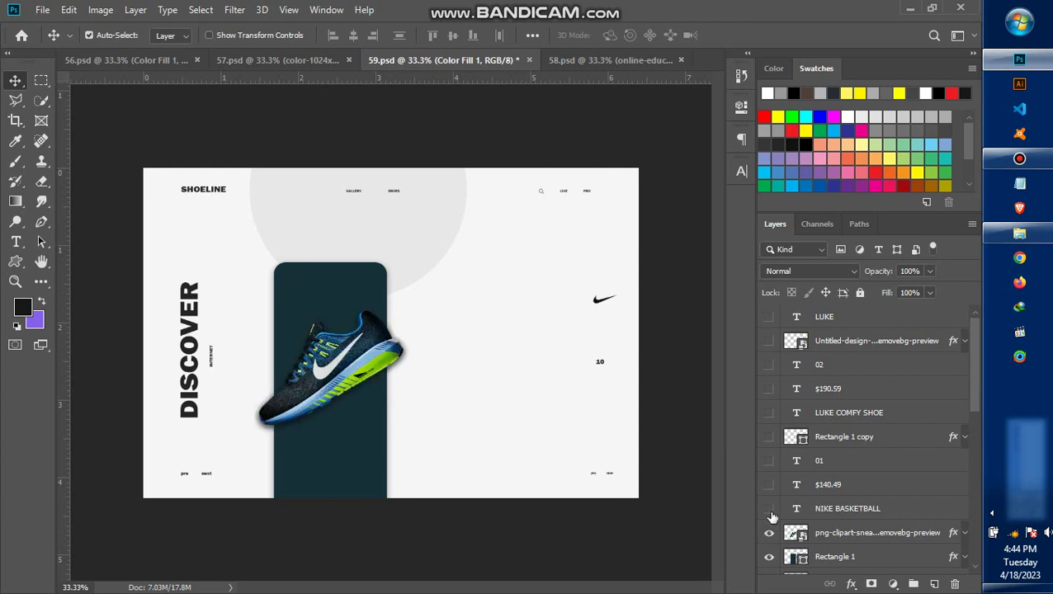
{"action": "left_click", "coordinate": [769, 508]}
{"action": "left_click", "coordinate": [769, 485]}
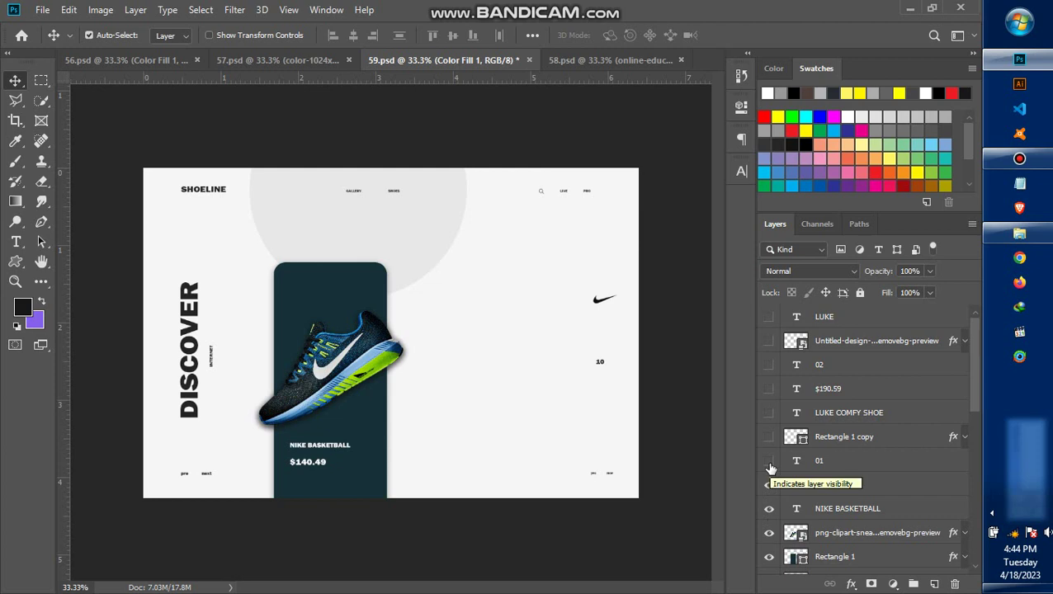
{"action": "left_click", "coordinate": [769, 467]}
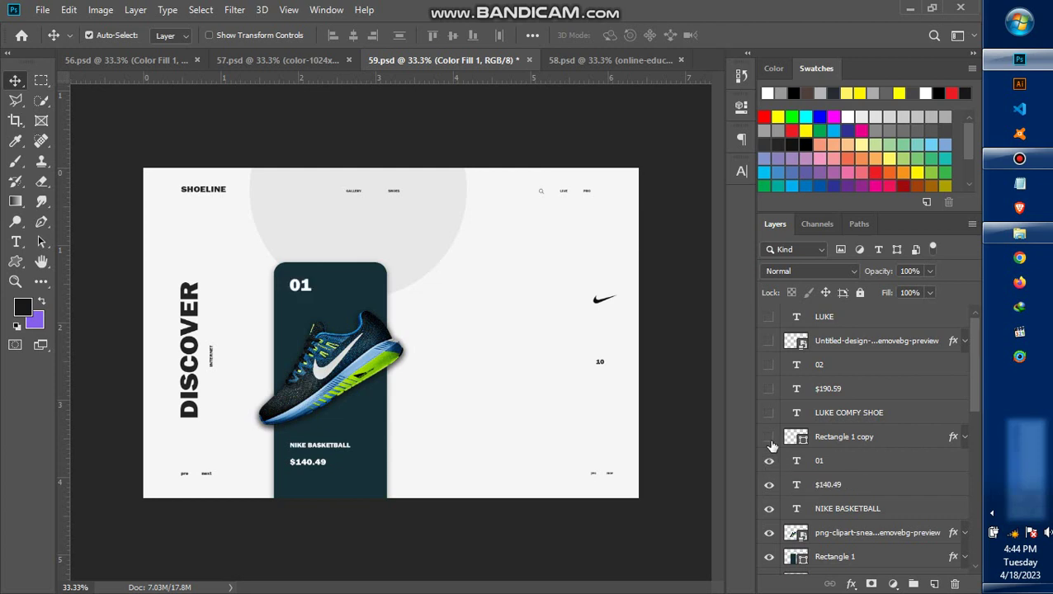
- Show the brown card with LUKE COMFY SHOE, $190.59, 02 and the red shoe
{"action": "left_click", "coordinate": [770, 438]}
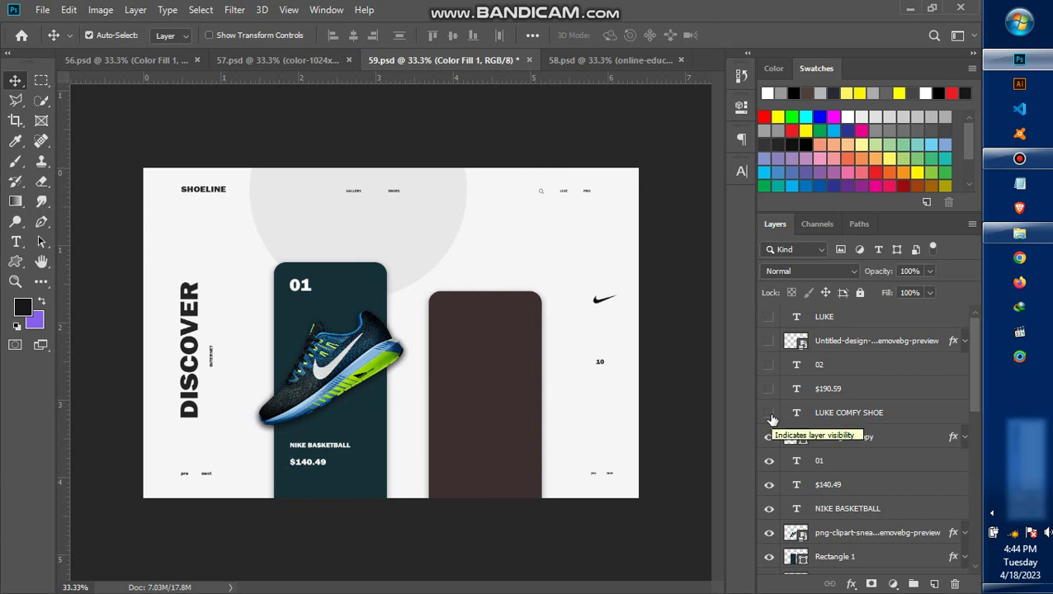
{"action": "left_click", "coordinate": [769, 415]}
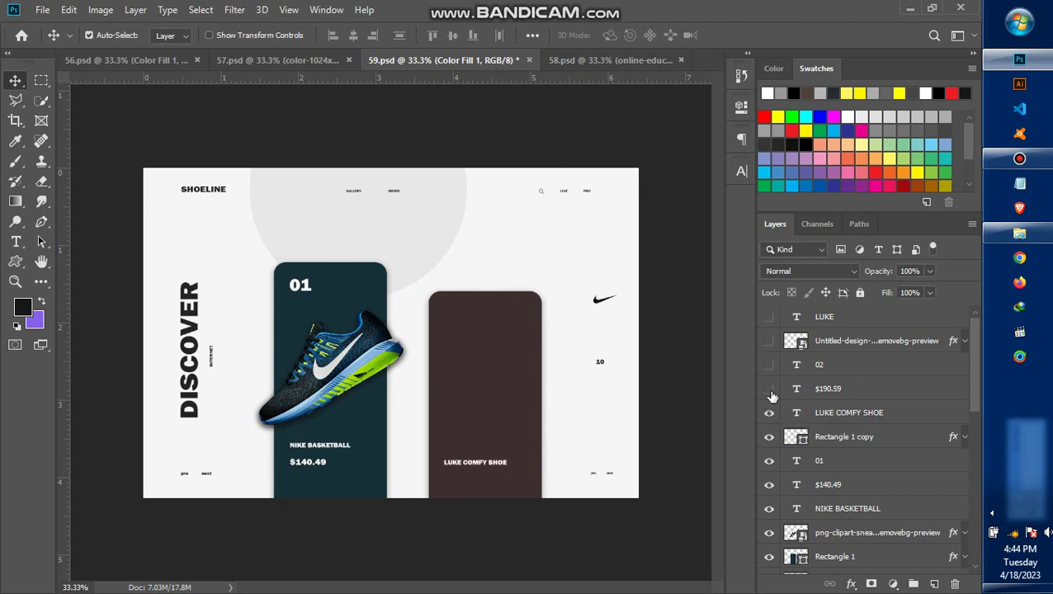
{"action": "left_click", "coordinate": [769, 389]}
{"action": "left_click", "coordinate": [769, 365]}
{"action": "left_click", "coordinate": [768, 341]}
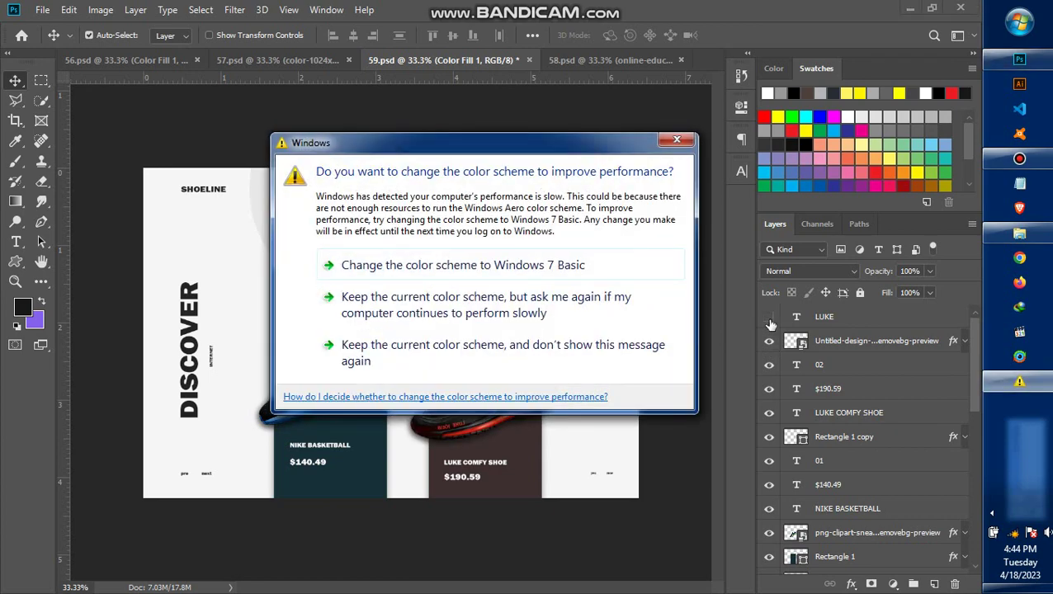
- Close the dialog covering the canvas and make the LUKE text layer visible
{"action": "left_click", "coordinate": [677, 139]}
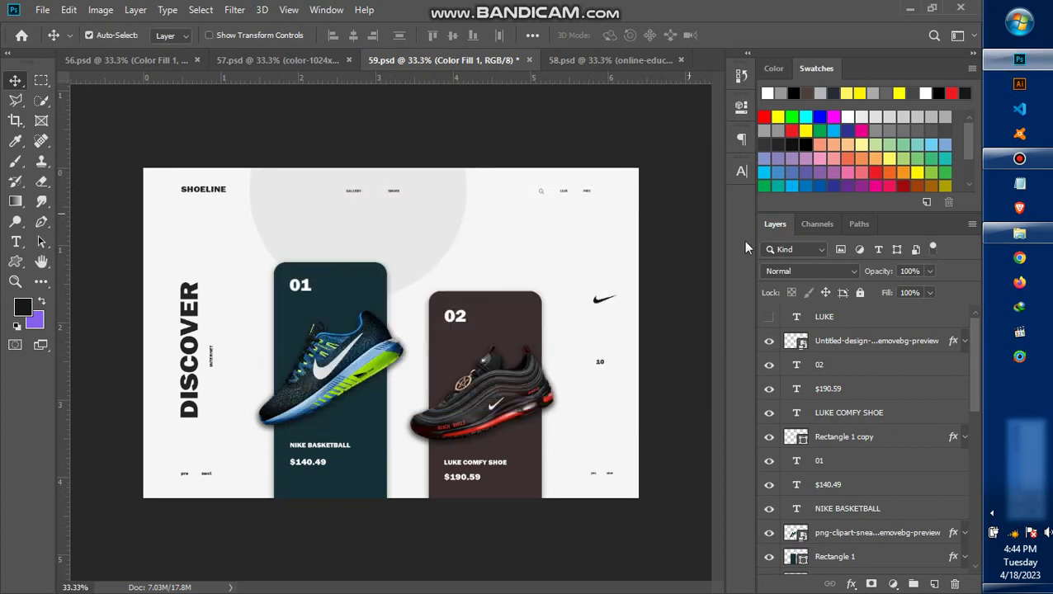
{"action": "left_click", "coordinate": [770, 320]}
{"action": "mouse_move", "coordinate": [971, 369]}
{"action": "left_mouse_down"}
{"action": "mouse_move", "coordinate": [975, 504]}
{"action": "mouse_move", "coordinate": [973, 378]}
{"action": "left_mouse_up"}
- In 57.psd, show the powder image, COLORS ARE NATURE, WEB DESIGNS, TRENDS, Lorem ipsum and 03
{"action": "left_click", "coordinate": [274, 60]}
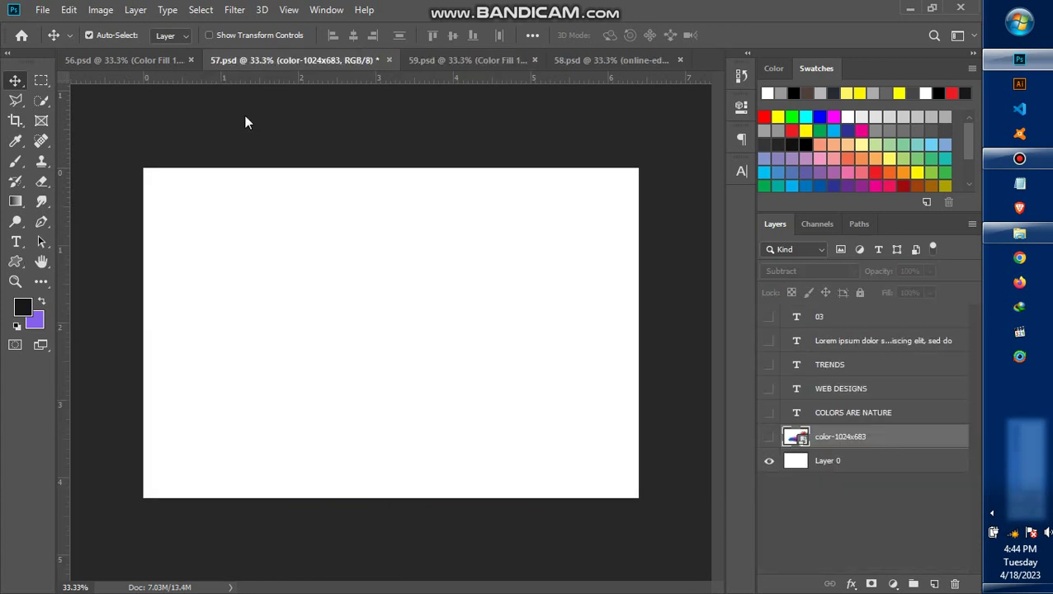
{"action": "left_click", "coordinate": [769, 437]}
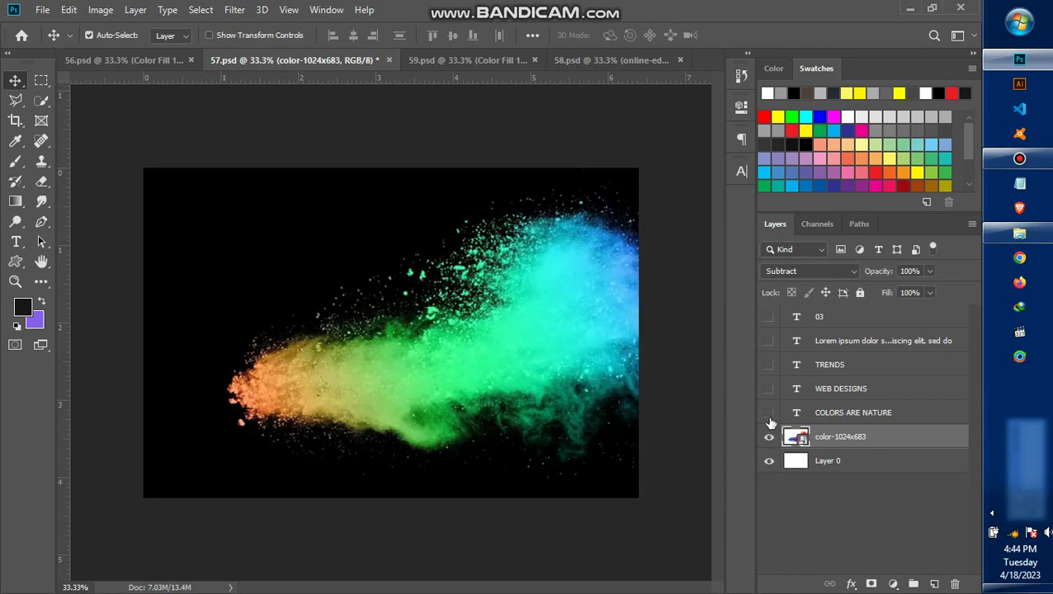
{"action": "left_click", "coordinate": [768, 415]}
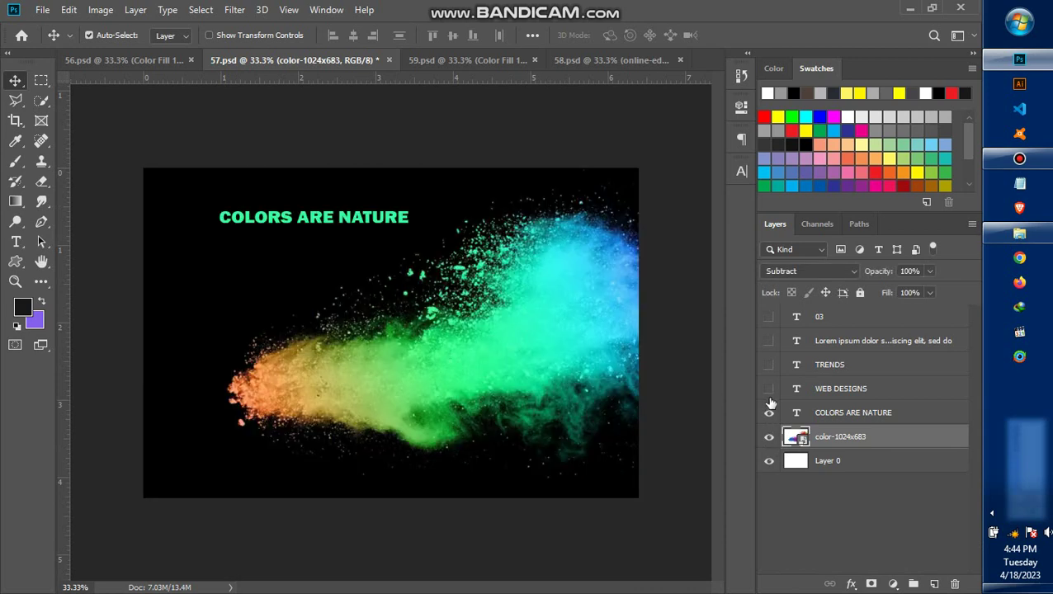
{"action": "left_click", "coordinate": [768, 389]}
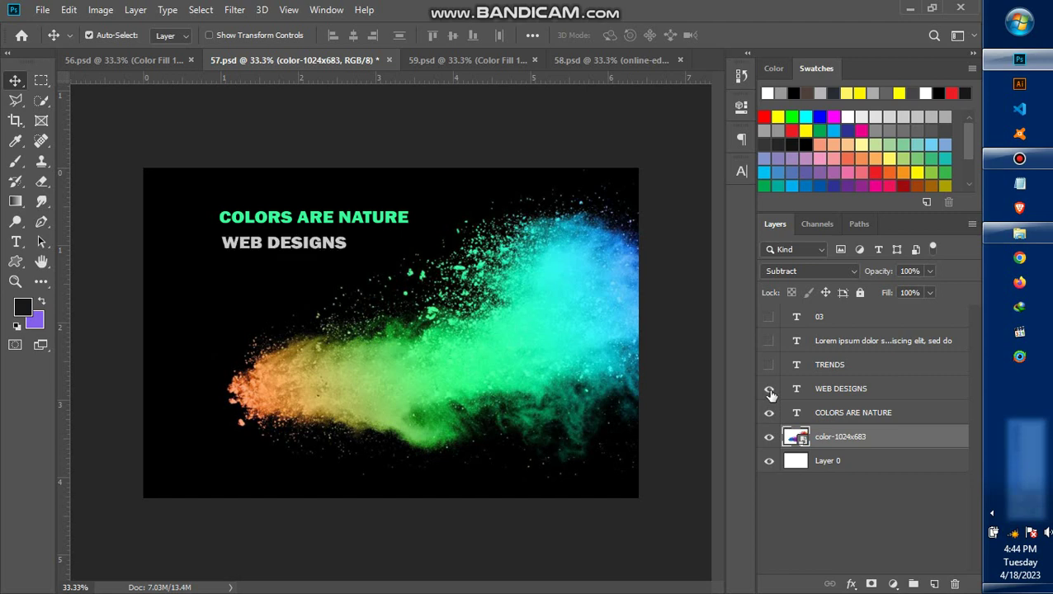
{"action": "left_click", "coordinate": [769, 367]}
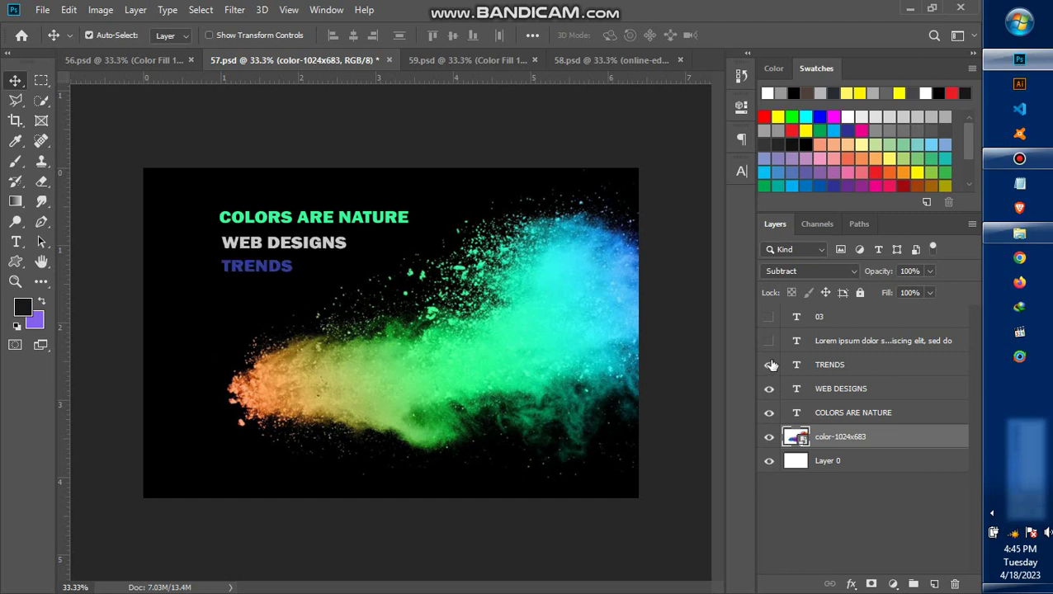
{"action": "left_click", "coordinate": [769, 342]}
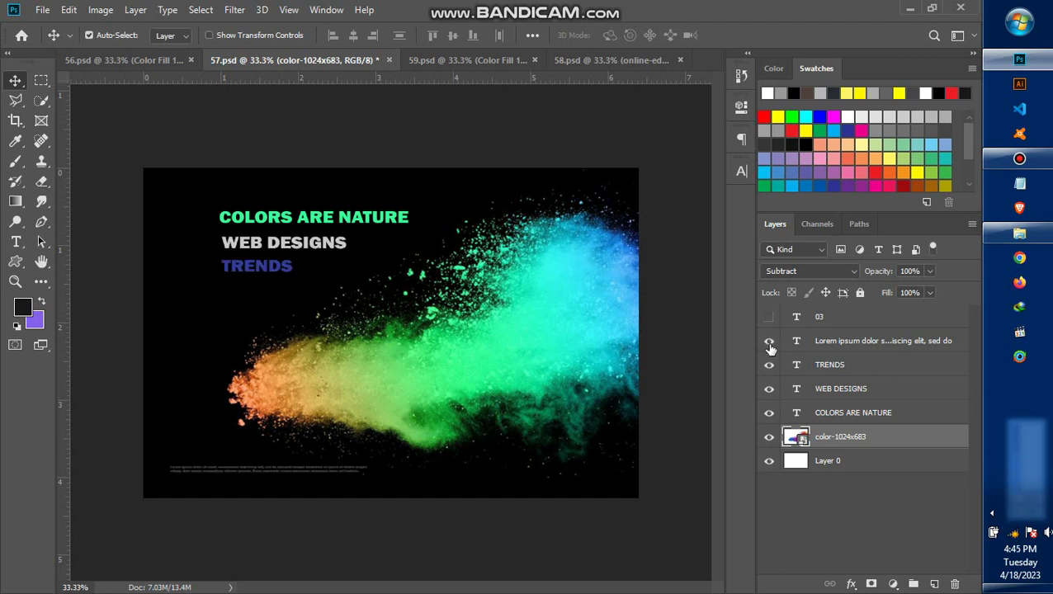
{"action": "left_click", "coordinate": [769, 317]}
- In 56.psd, show the dark fill, red and teal glows, and the WORK DEFINES US headline text
{"action": "left_click", "coordinate": [125, 59]}
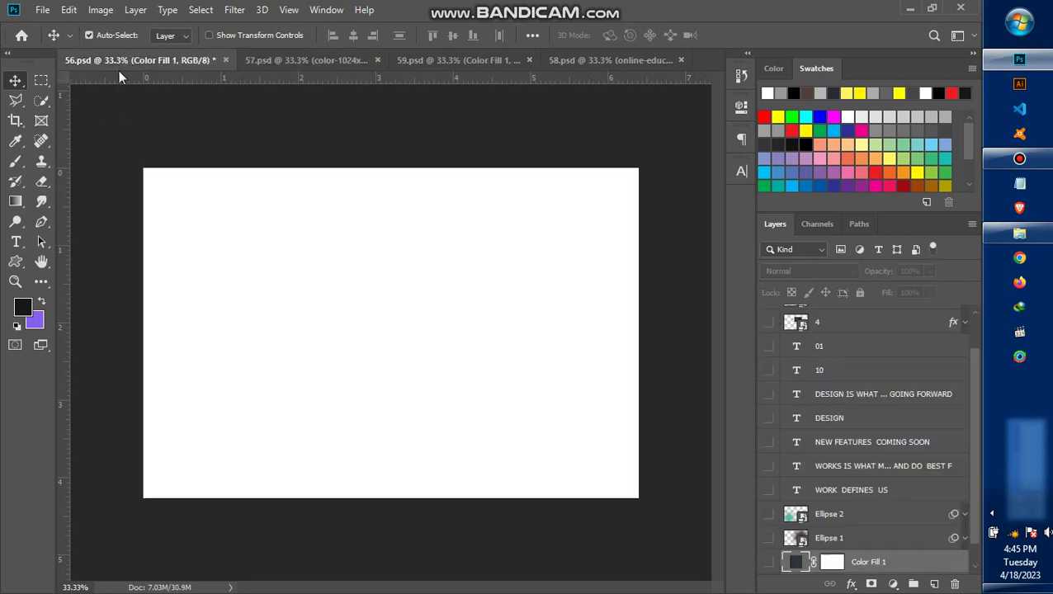
{"action": "scroll", "coordinate": [799, 561], "scroll_direction": "down", "scroll_amount": 1}
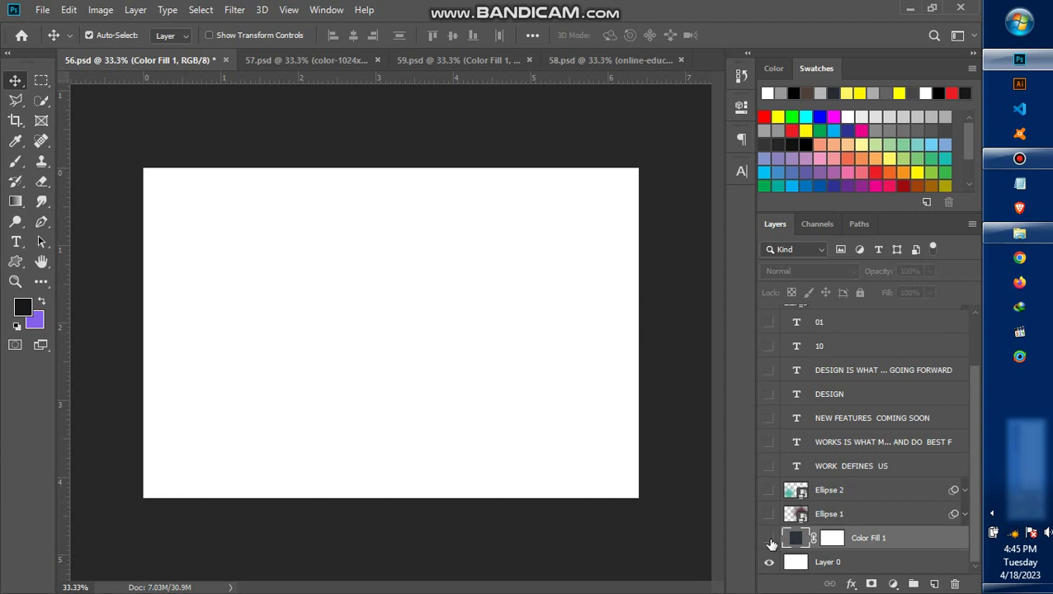
{"action": "left_click", "coordinate": [769, 538]}
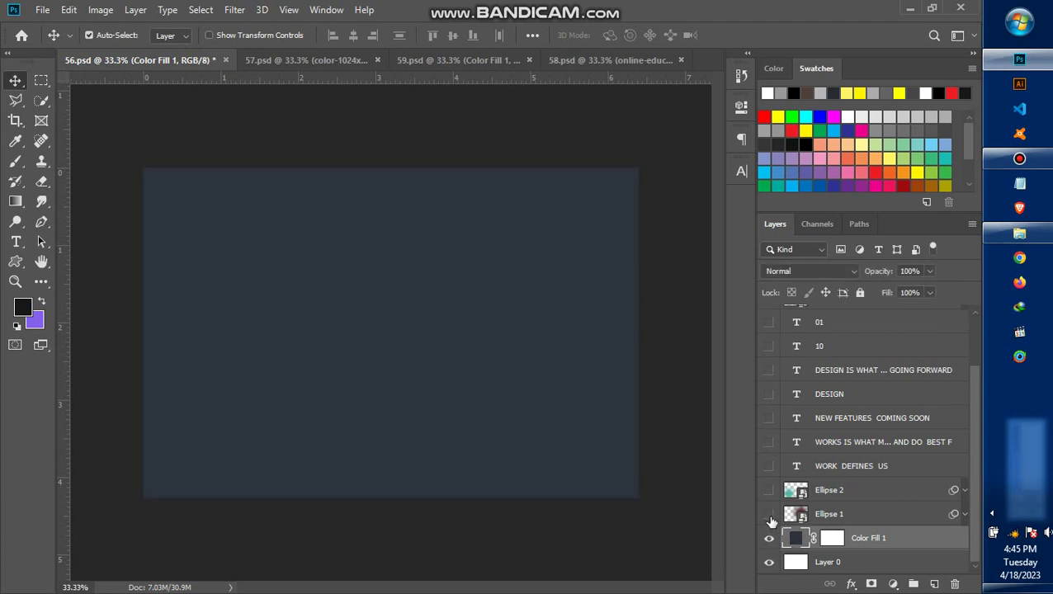
{"action": "left_click", "coordinate": [769, 514]}
{"action": "left_click", "coordinate": [768, 491]}
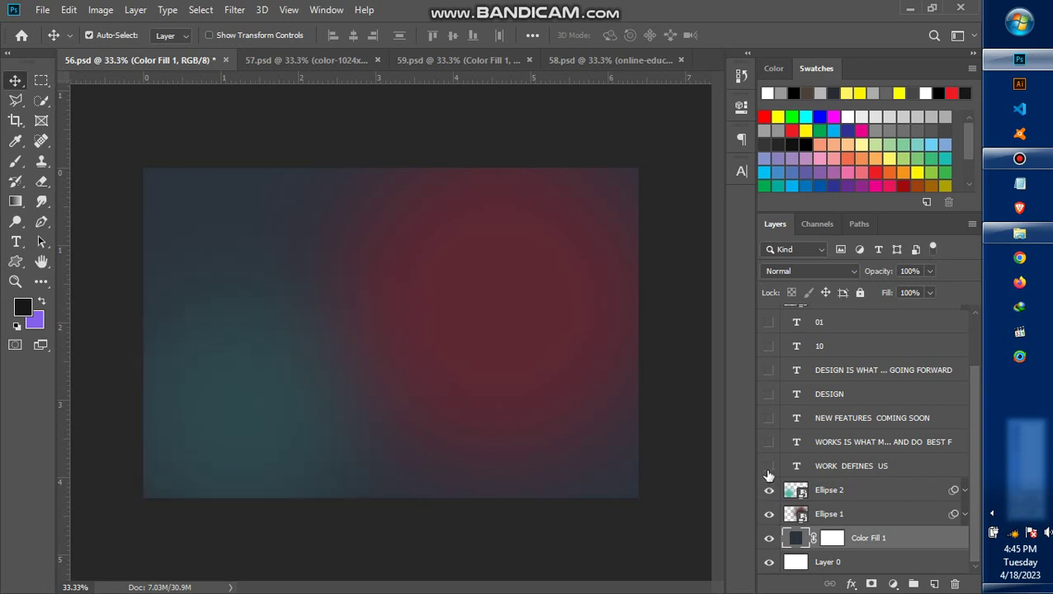
{"action": "left_click", "coordinate": [768, 467]}
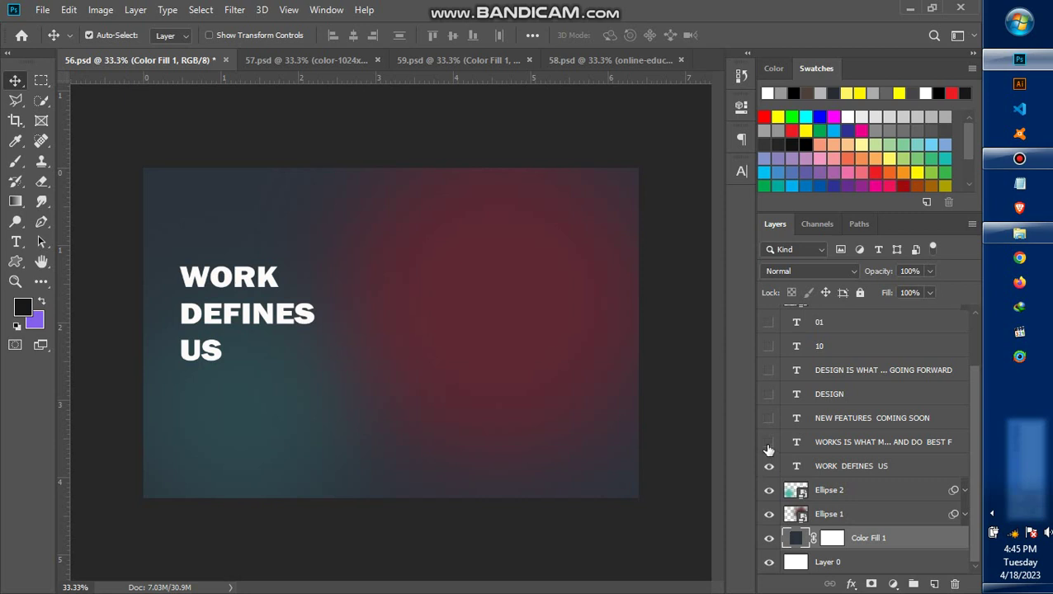
{"action": "left_click", "coordinate": [768, 444]}
- Reveal NEW FEATURES COMING SOON, DESIGN with its subtitle, the 10 and the 01 mark
{"action": "scroll", "coordinate": [970, 437], "scroll_direction": "up", "scroll_amount": 1}
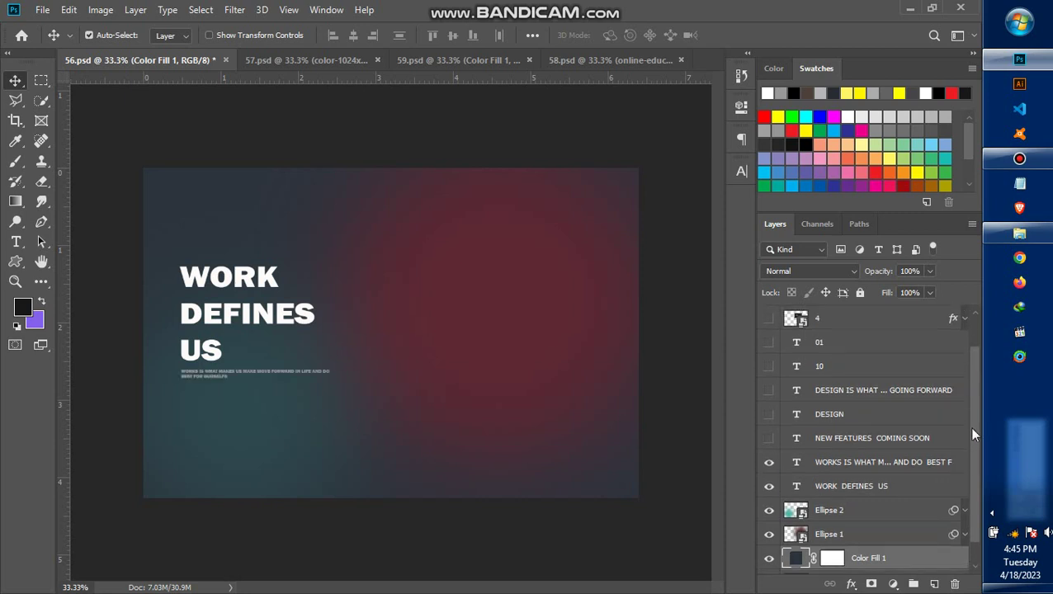
{"action": "scroll", "coordinate": [970, 429], "scroll_direction": "up", "scroll_amount": 2}
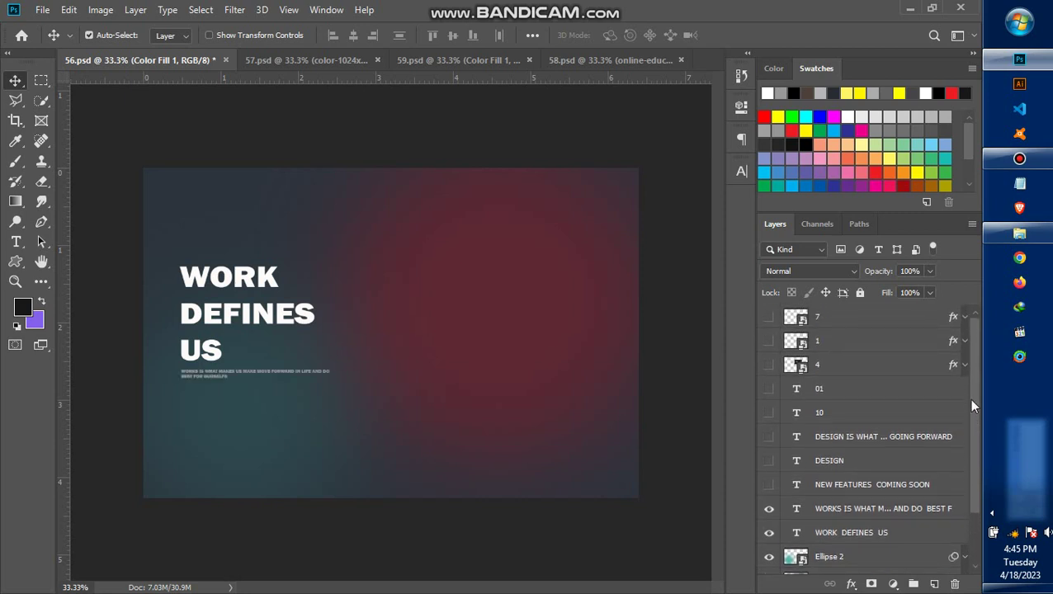
{"action": "left_click", "coordinate": [768, 485]}
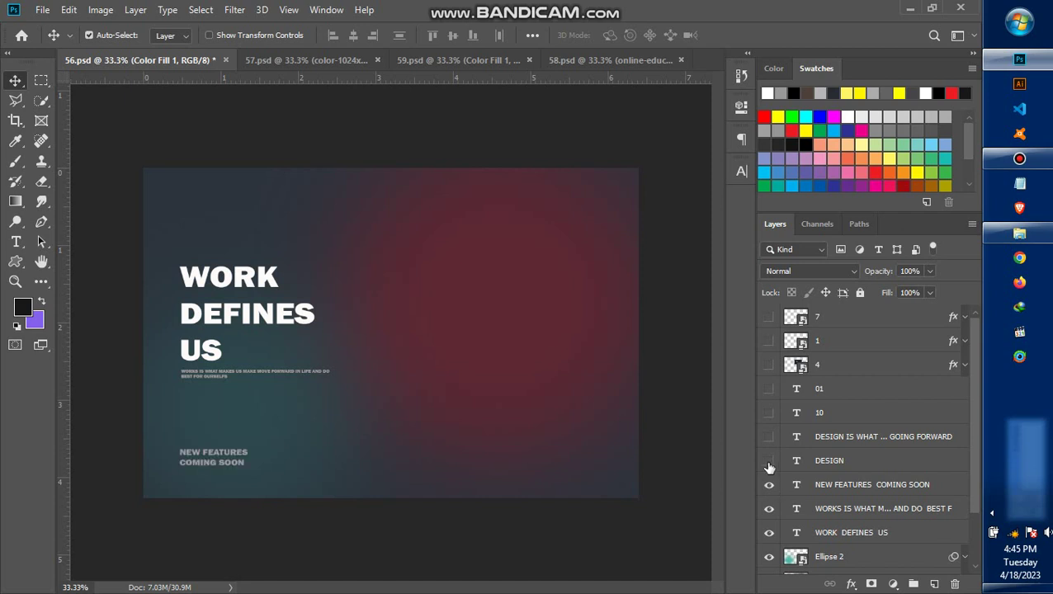
{"action": "left_click", "coordinate": [768, 461]}
{"action": "left_click", "coordinate": [768, 438]}
{"action": "left_click", "coordinate": [768, 413]}
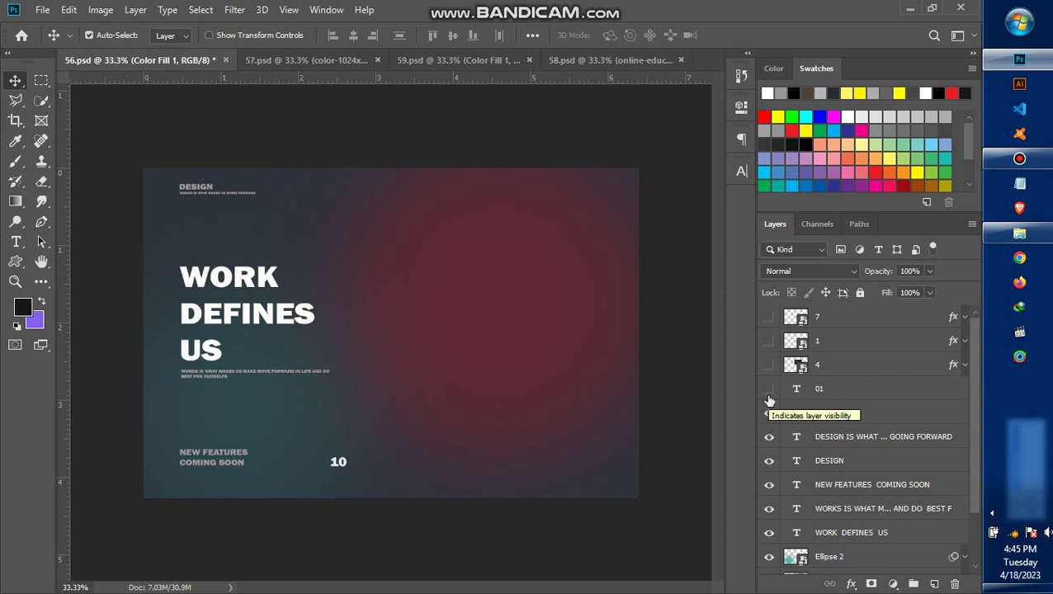
{"action": "left_click", "coordinate": [768, 389]}
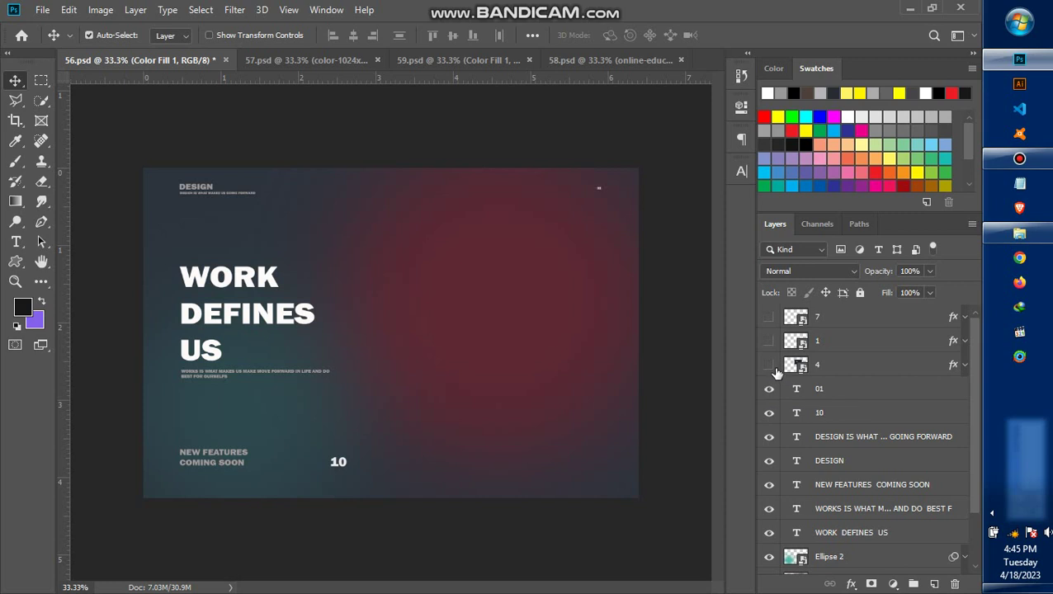
- Show the three overlapping website mockups from layers 4, 1 and 7
{"action": "left_click", "coordinate": [768, 366]}
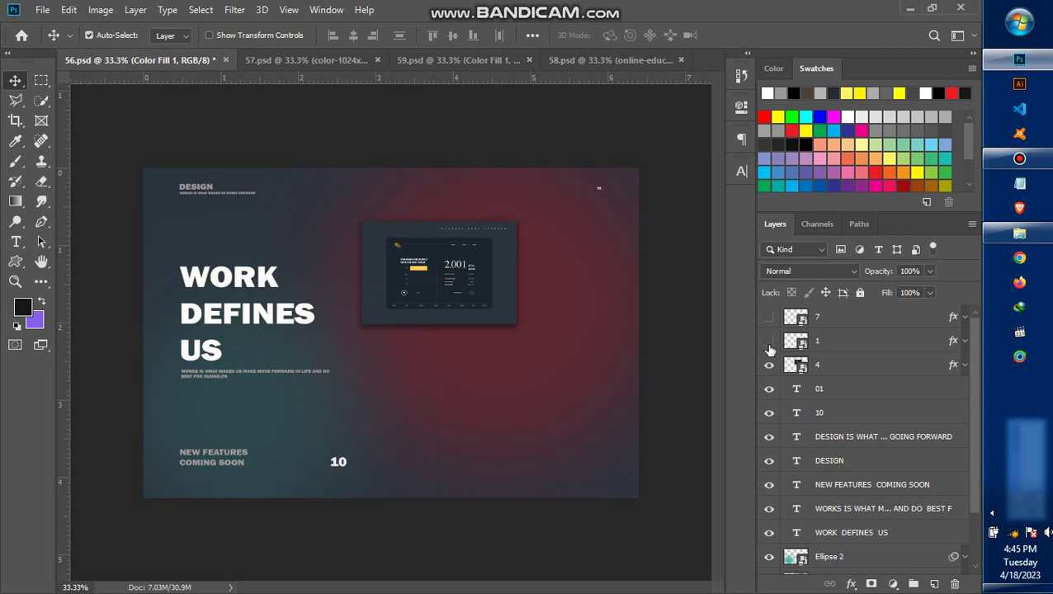
{"action": "left_click", "coordinate": [768, 341]}
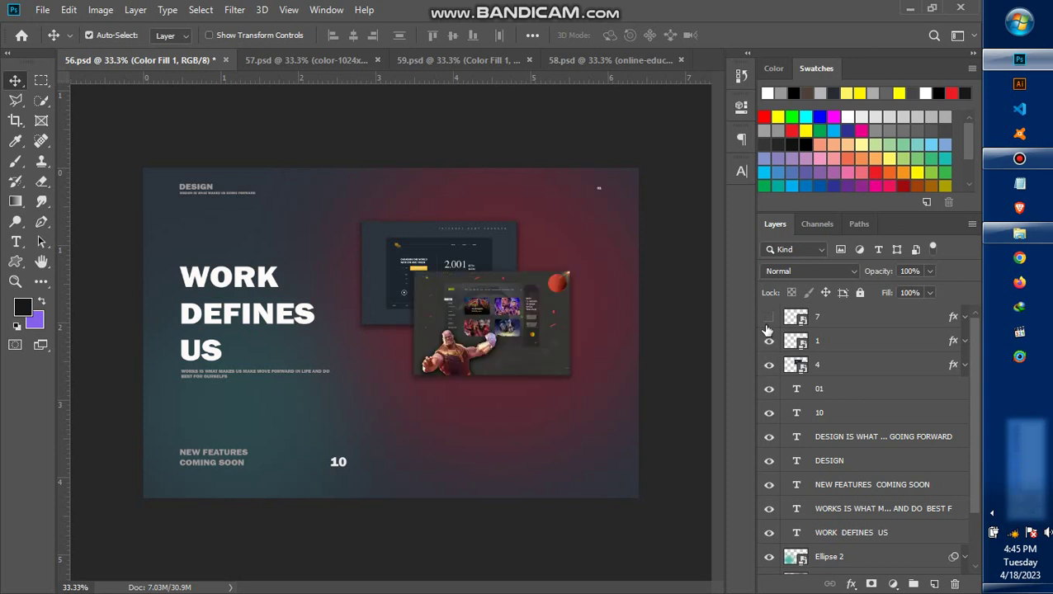
{"action": "left_click", "coordinate": [768, 319]}
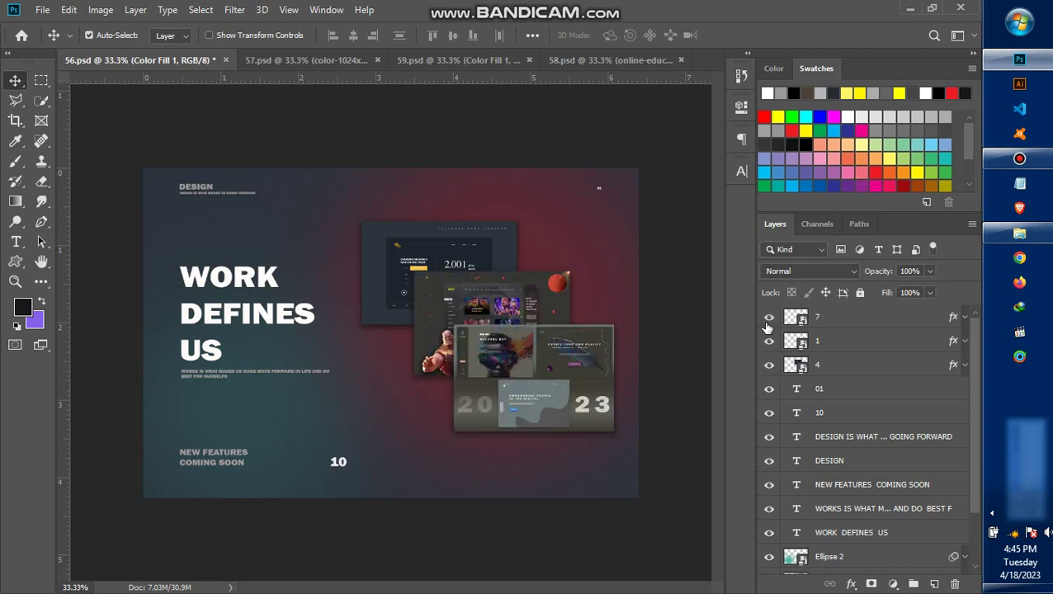
{"action": "left_click_drag", "start_coordinate": [969, 335], "coordinate": [970, 468]}
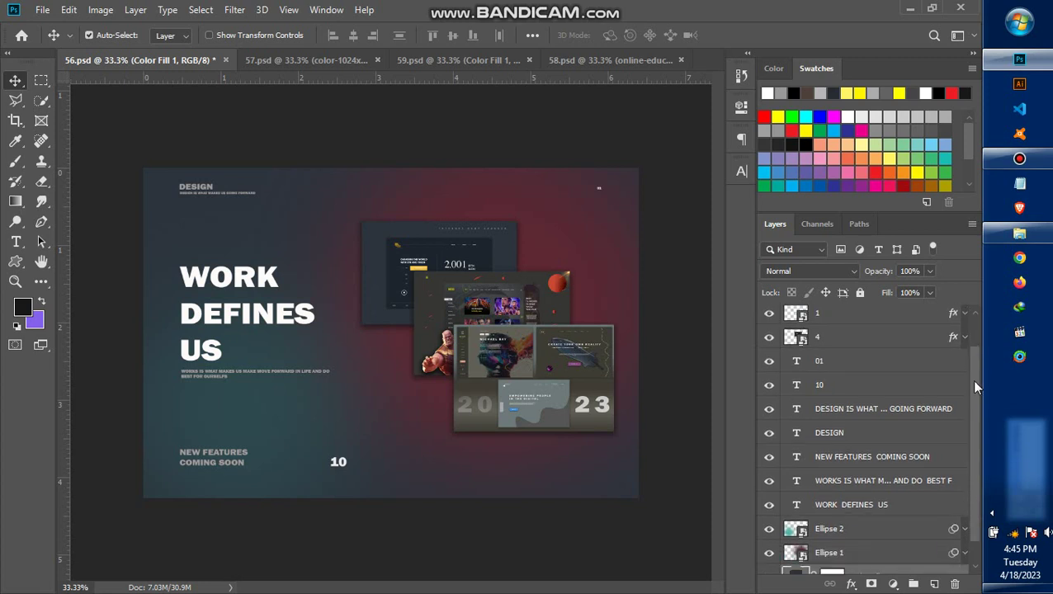
{"action": "scroll", "coordinate": [965, 387], "scroll_direction": "up", "scroll_amount": 3}
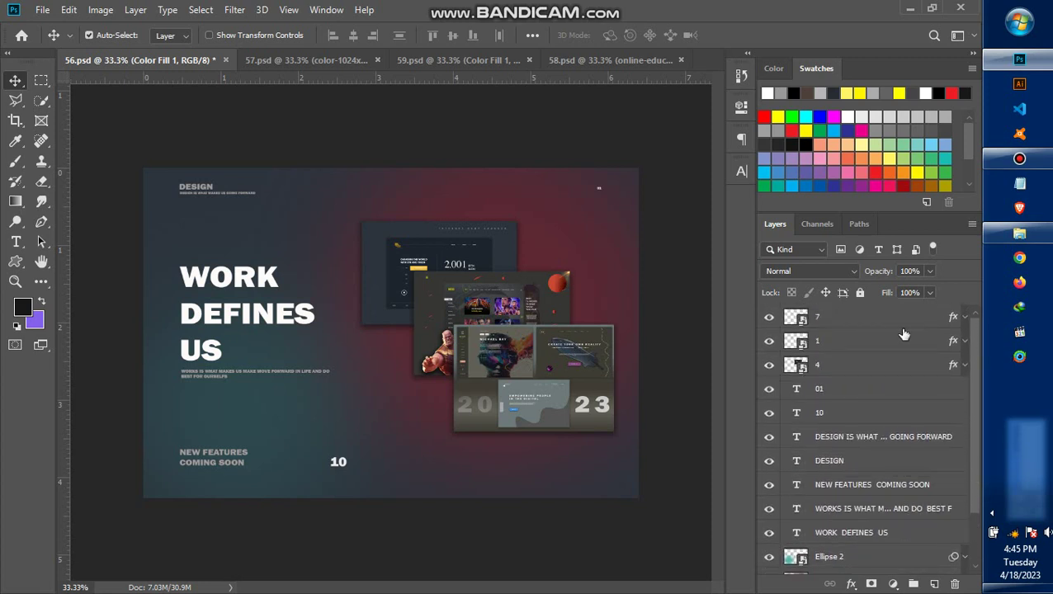